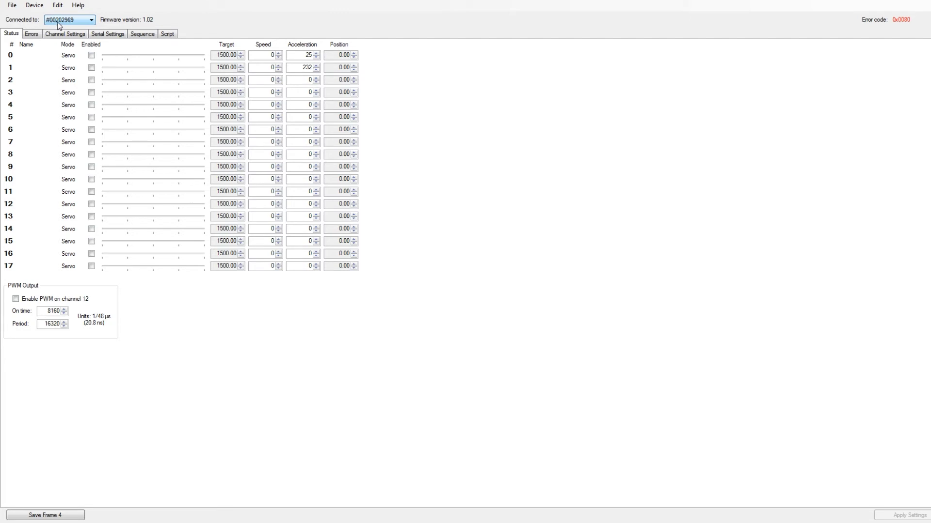
Step: Enable servo channels 0 and 1 and set the target of channel 0 to 1500
click(34, 6)
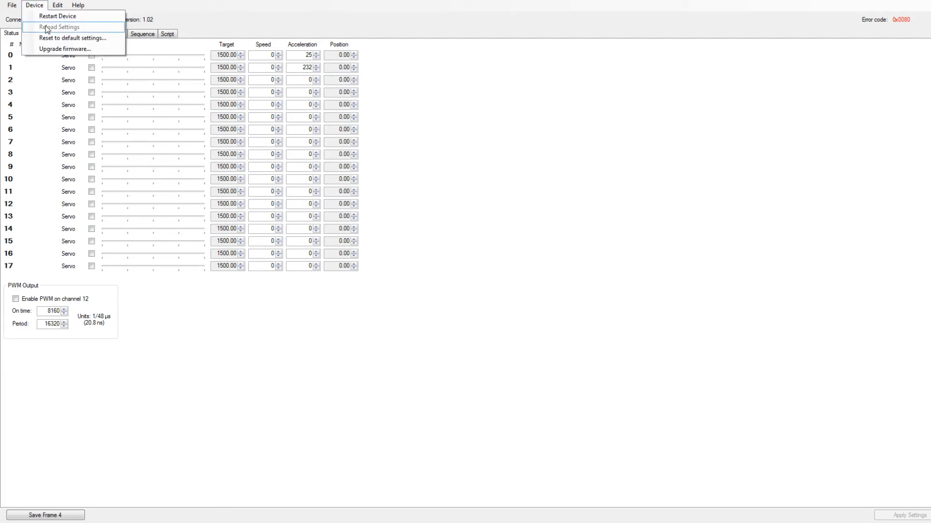
click(203, 27)
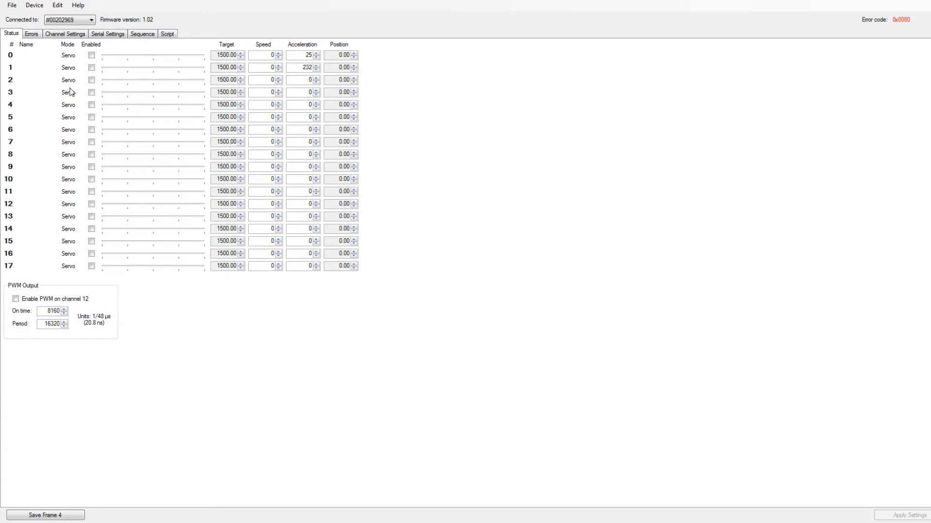
click(92, 55)
click(92, 67)
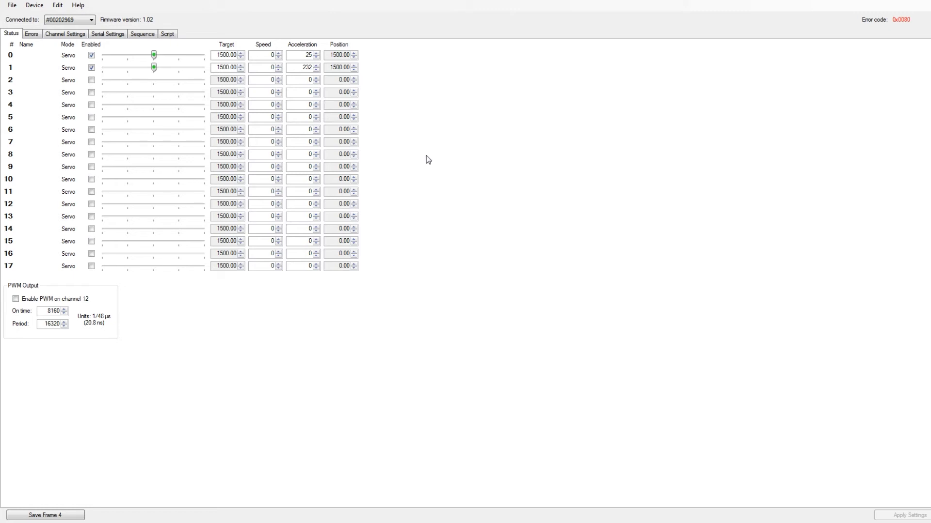
mouse_move(155, 59)
mouse_down()
mouse_move(130, 59)
mouse_move(204, 64)
mouse_move(156, 61)
mouse_up()
double_click(235, 55)
text(00)
Step: Examine the active errors, channel settings, serial settings, saved sequences and script of the servo controller
click(35, 37)
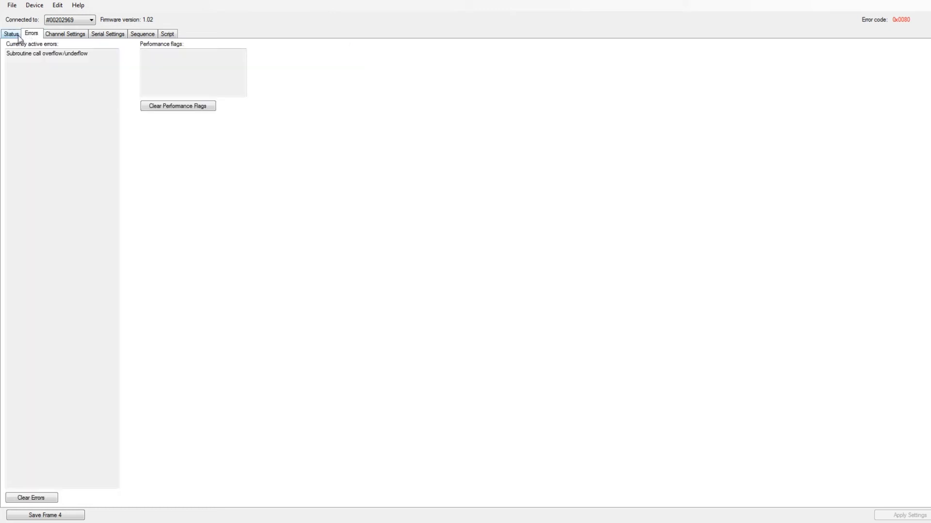
click(19, 36)
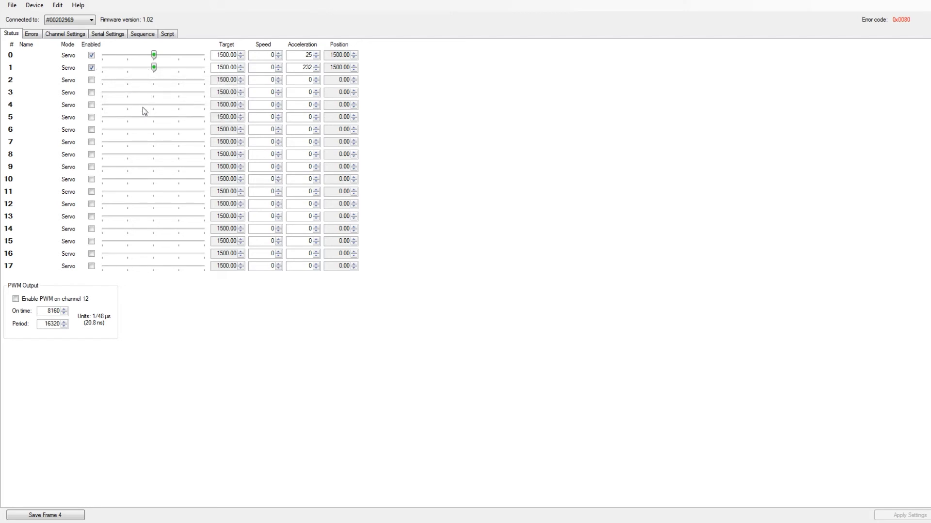
click(31, 34)
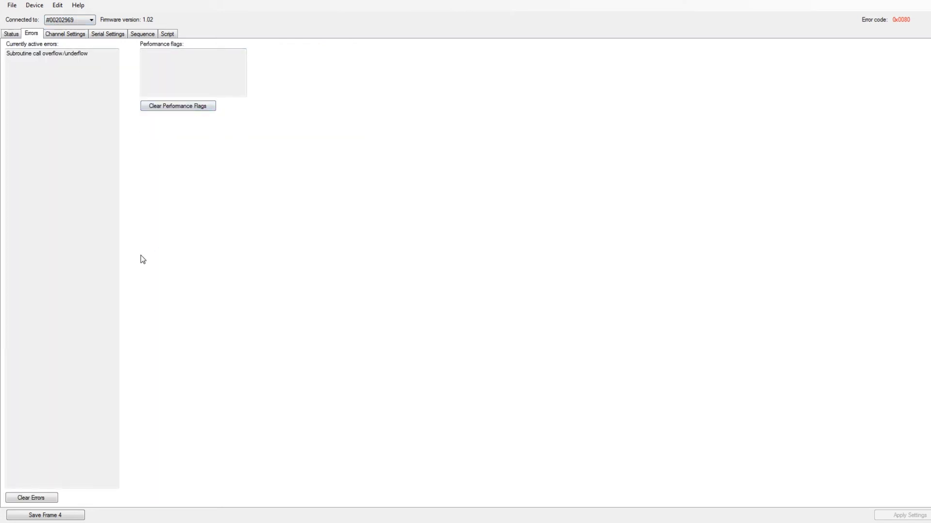
click(67, 34)
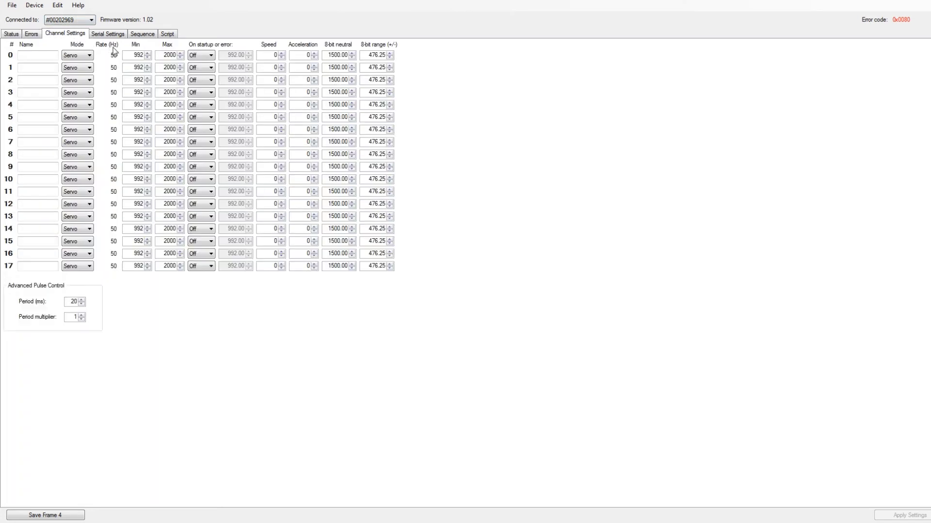
click(105, 32)
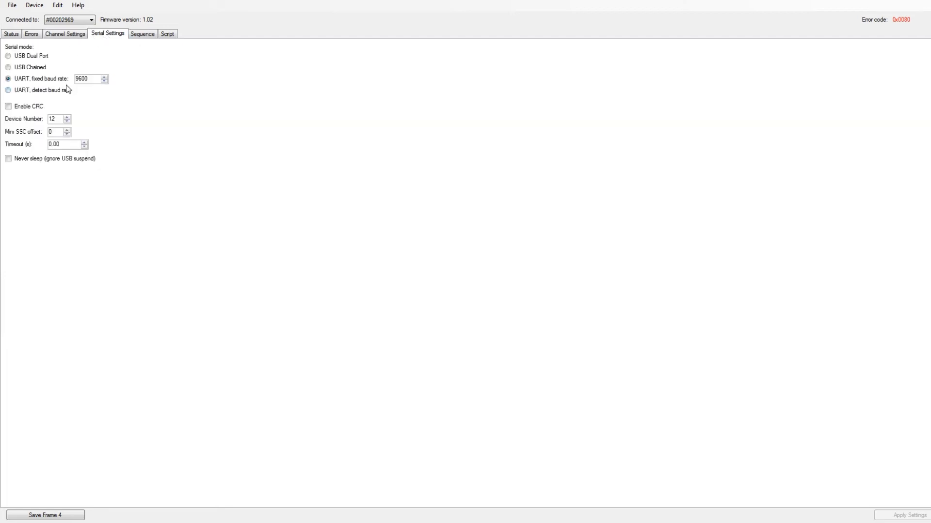
click(152, 36)
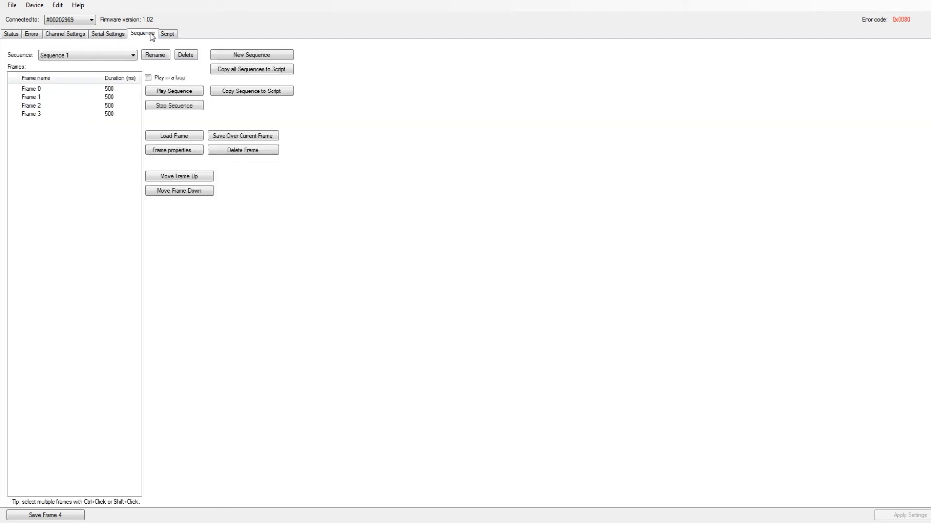
click(166, 34)
click(12, 34)
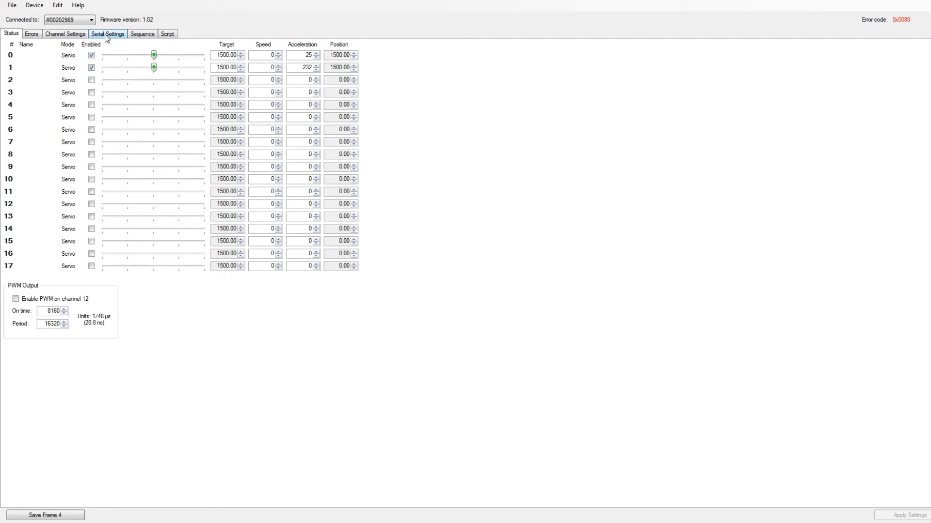
click(138, 35)
click(166, 34)
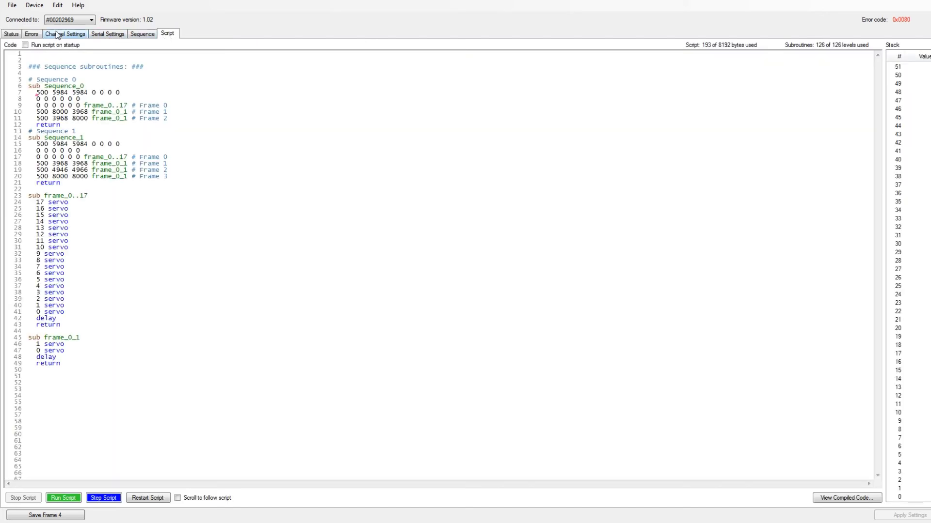
click(35, 35)
click(50, 35)
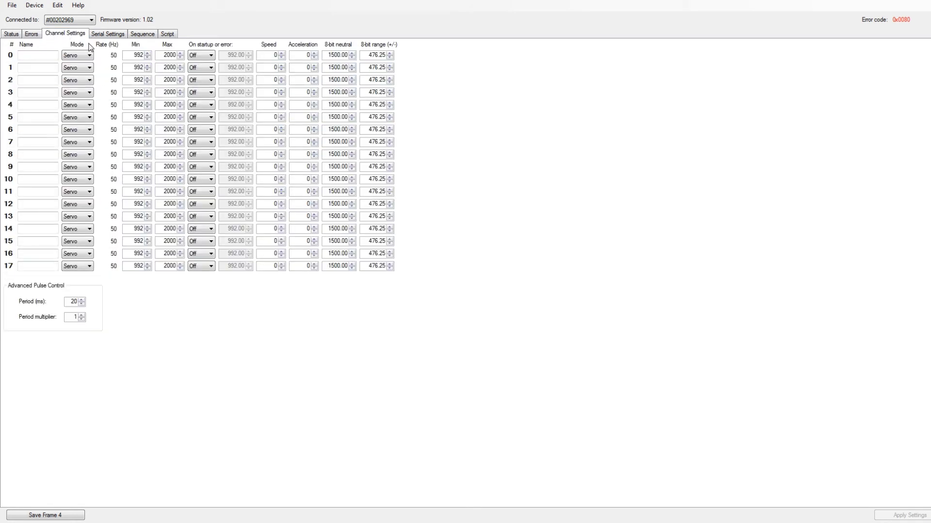
click(106, 34)
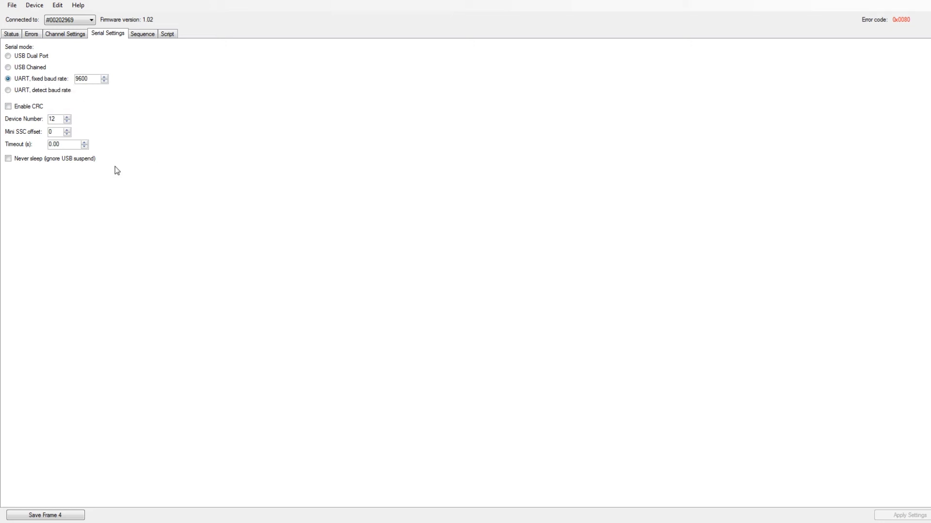
click(148, 33)
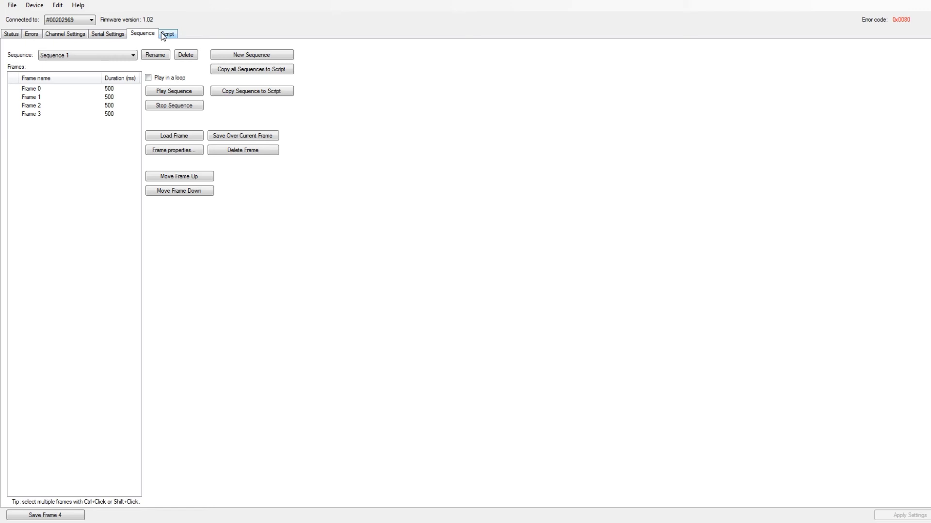
Step: Delete all of the existing code in the script editor
click(166, 35)
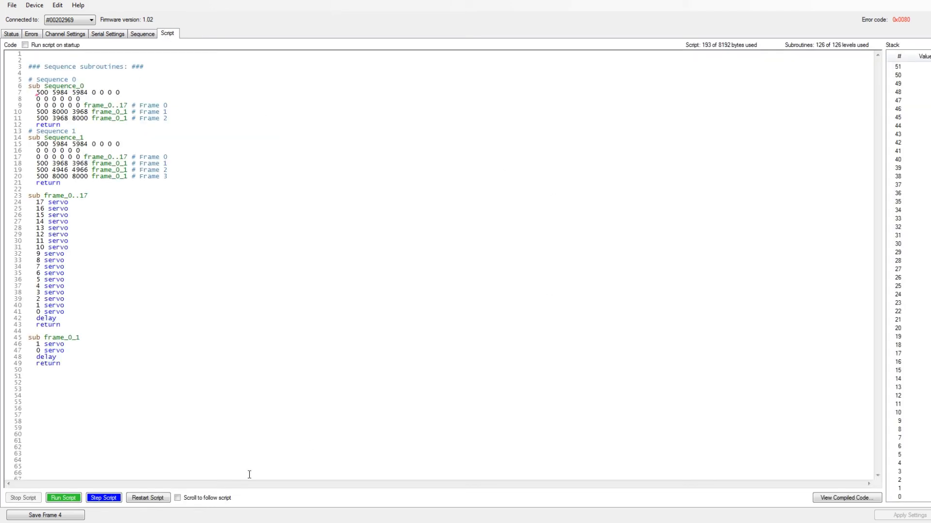
key(ctrl+a)
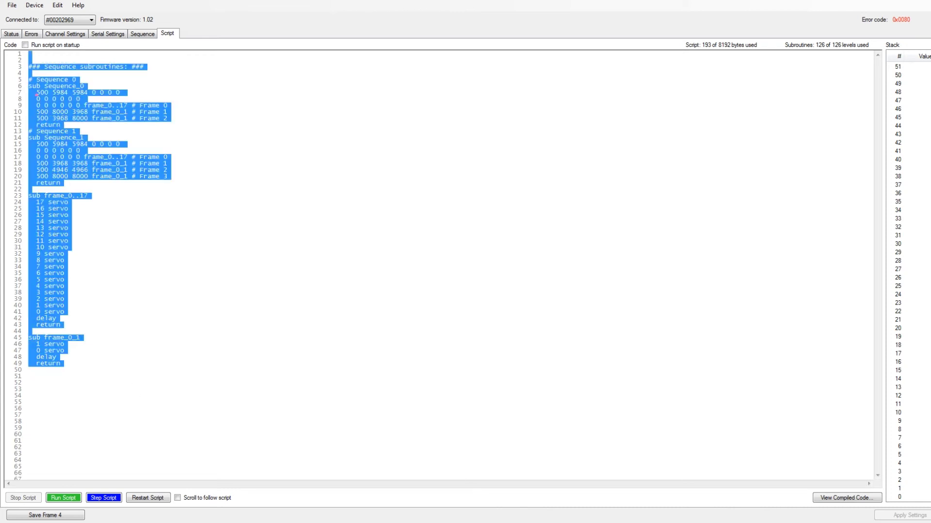
key(Delete)
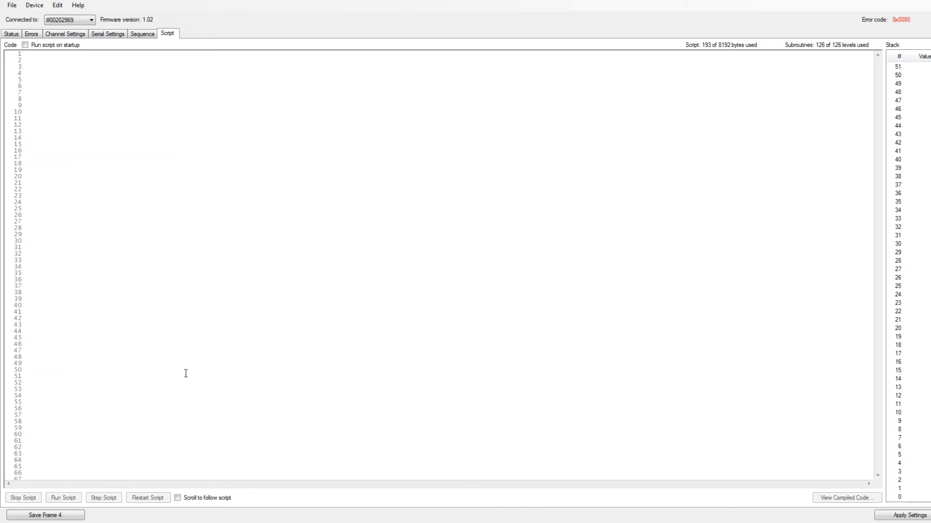
Step: Set the targets of channels 0 and 1 to 992 and save the position as Frame 0
click(11, 33)
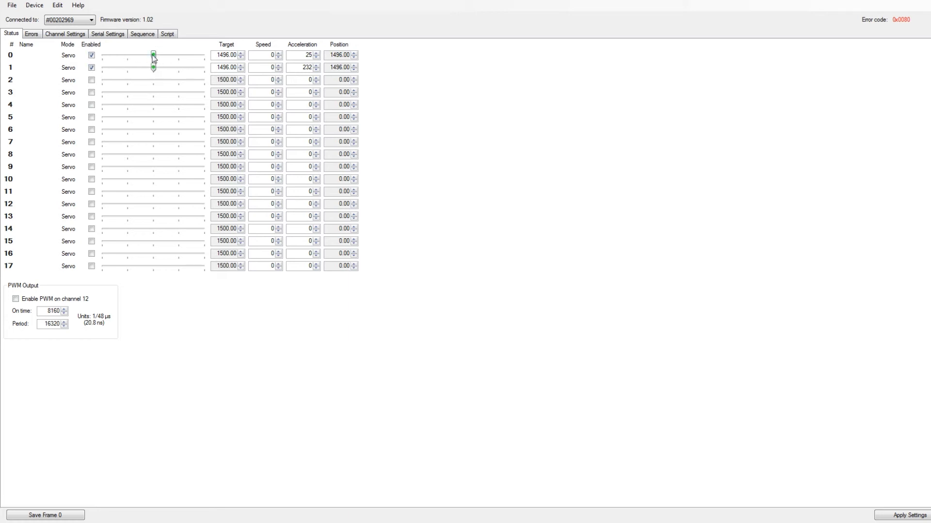
drag(153, 58, 99, 66)
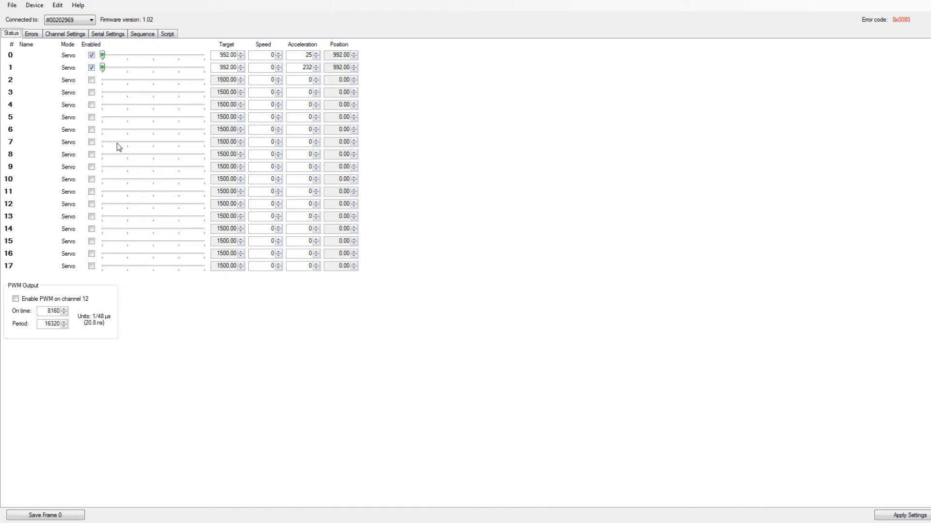
click(30, 517)
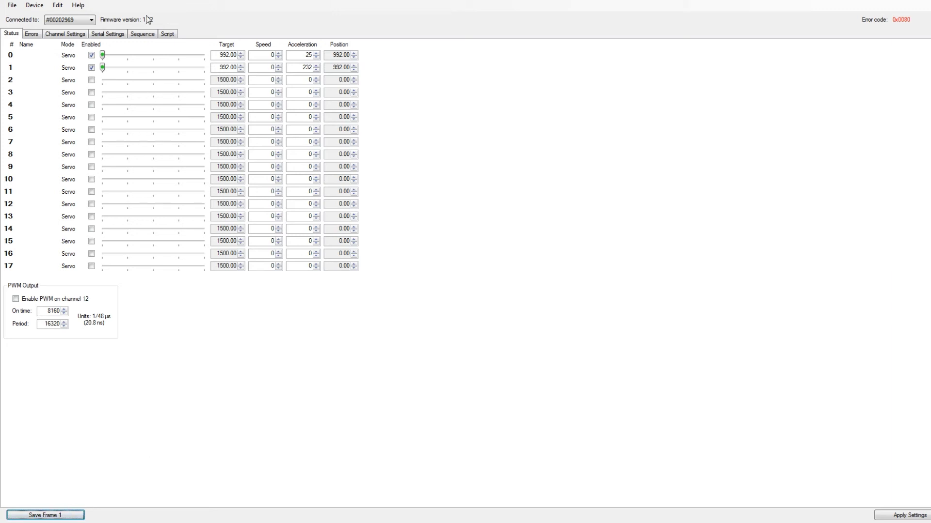
Step: Save two more frames, Frame 1 with channels 0 and 1 at 2000 and Frame 2 with both channels at 1496
drag(103, 55, 204, 56)
drag(103, 67, 205, 69)
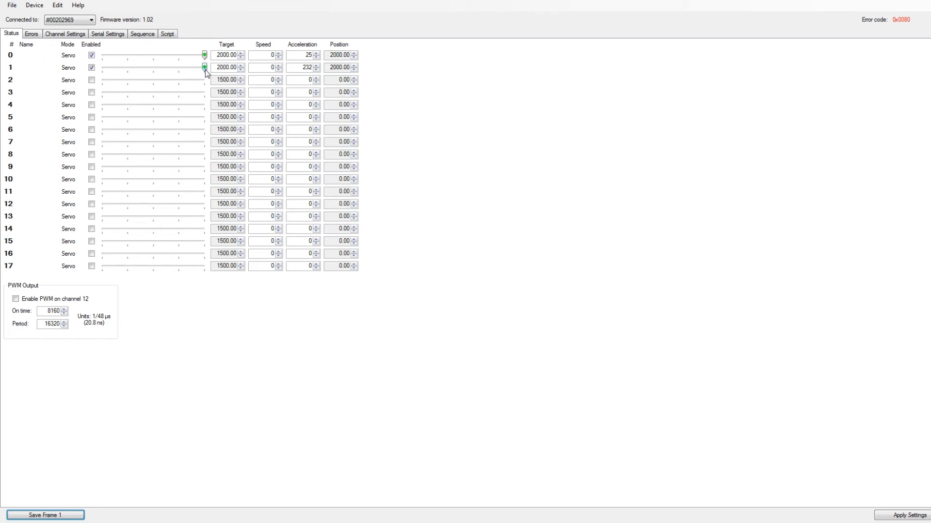
click(66, 515)
drag(205, 56, 153, 75)
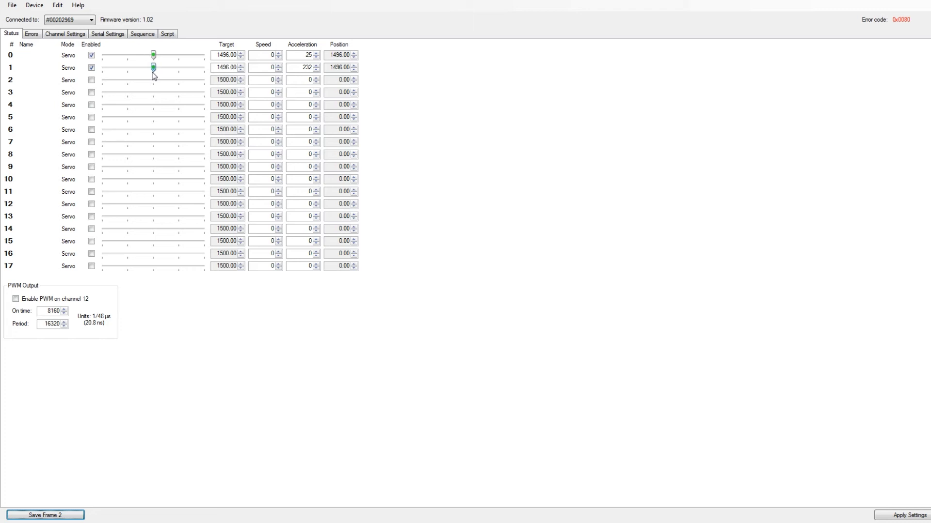
click(36, 515)
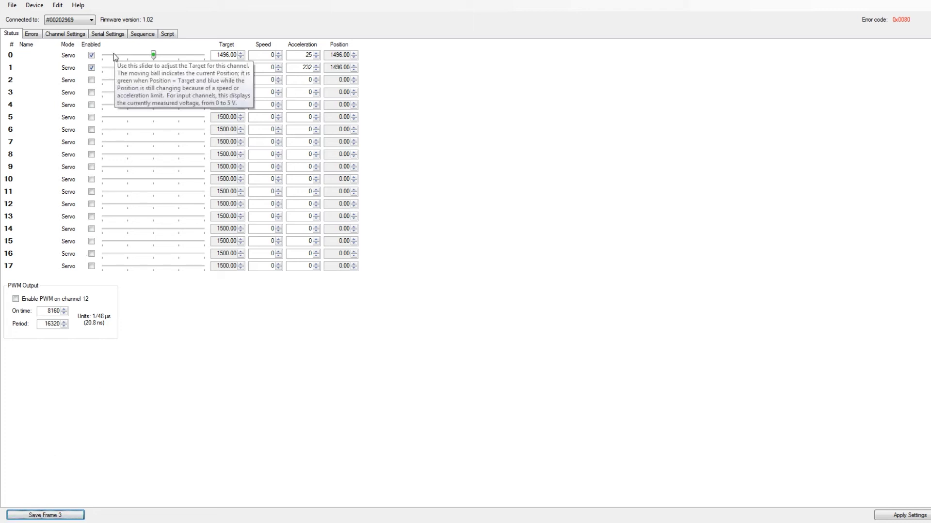
Step: Play Sequence 0 with its three saved frames and copy the sequence to the script
click(142, 35)
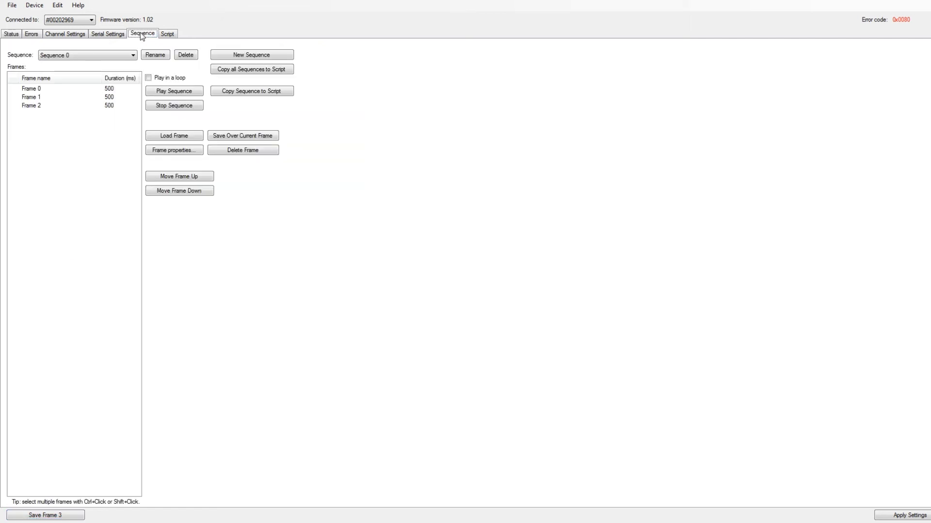
click(47, 97)
click(49, 106)
click(43, 90)
click(47, 97)
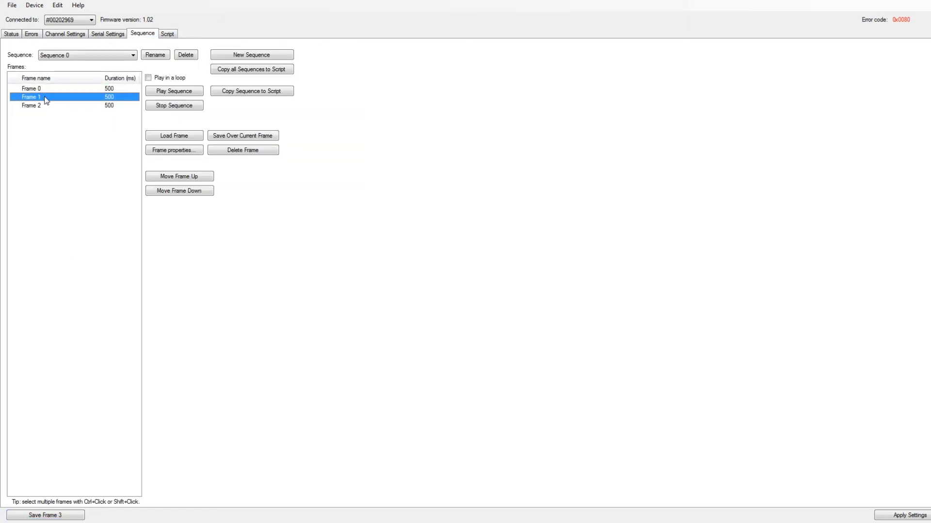
click(50, 107)
click(43, 90)
click(162, 93)
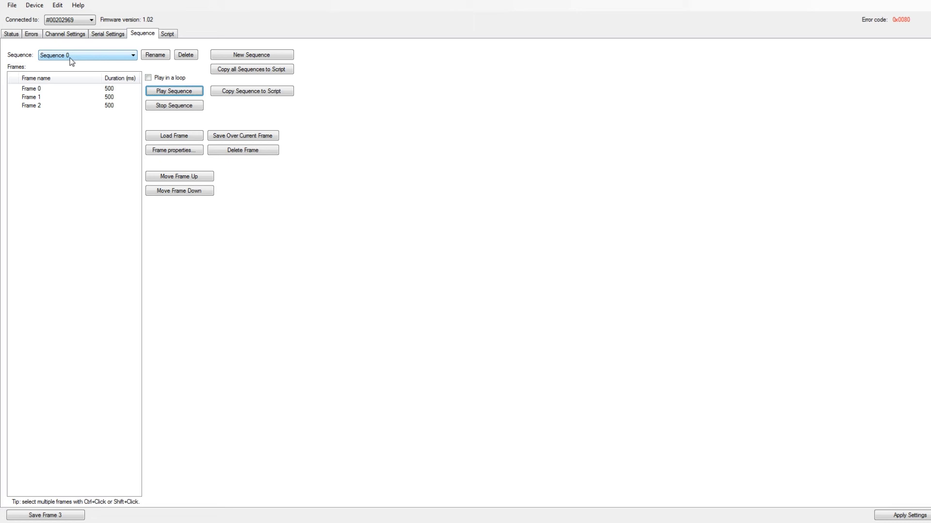
click(249, 92)
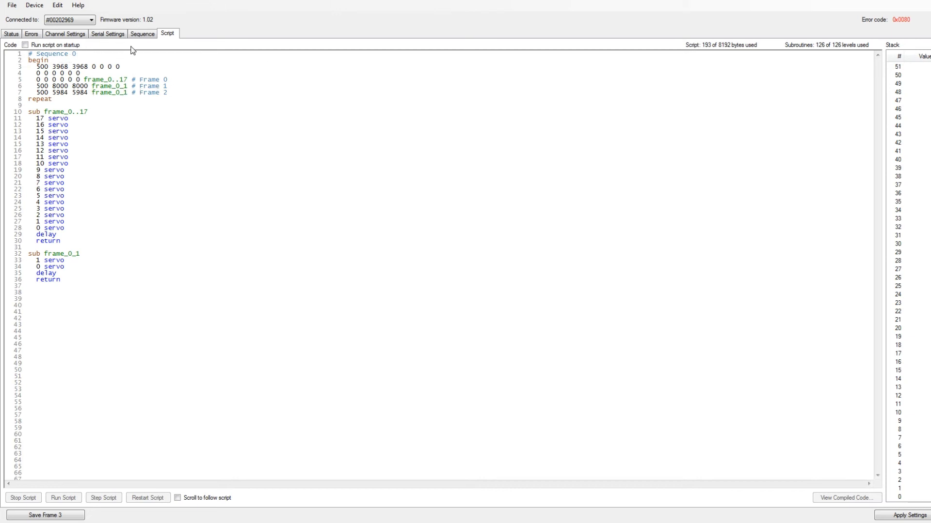
Step: Create a second, empty sequence alongside Sequence 0
click(12, 35)
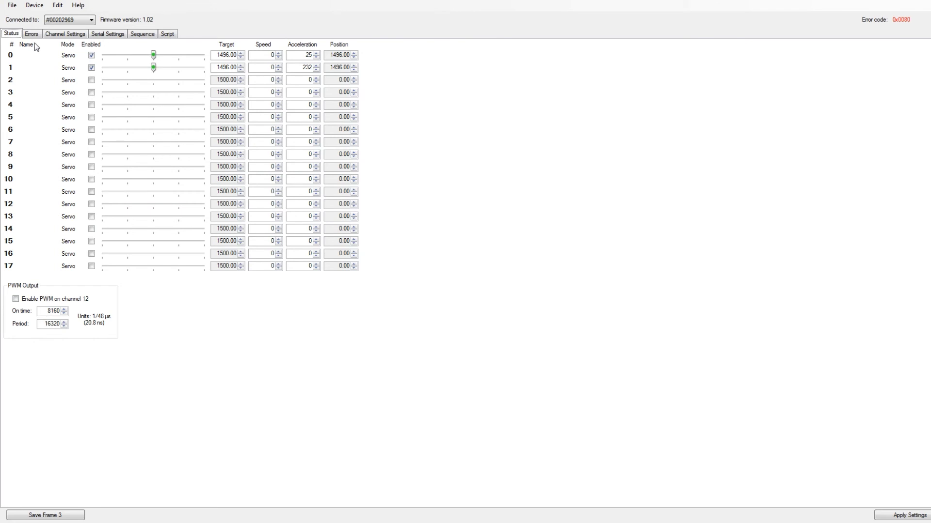
click(142, 34)
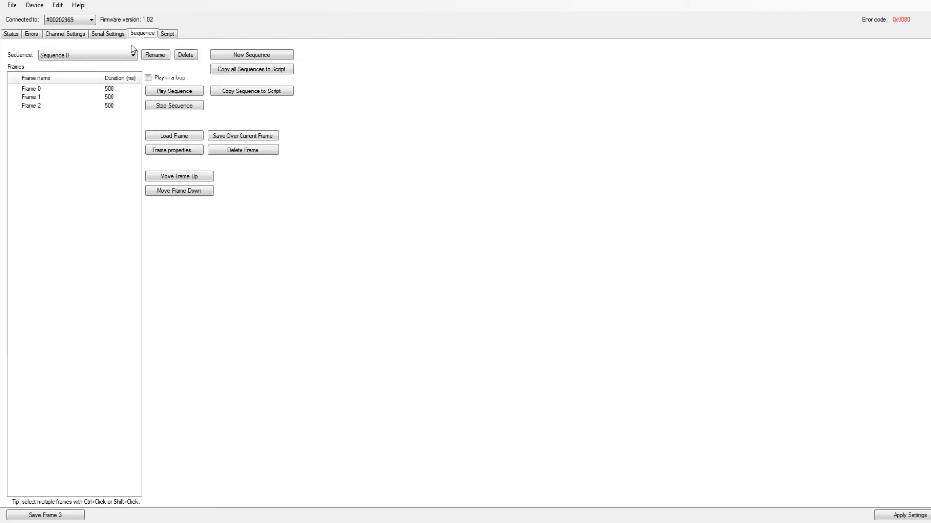
click(122, 54)
click(246, 56)
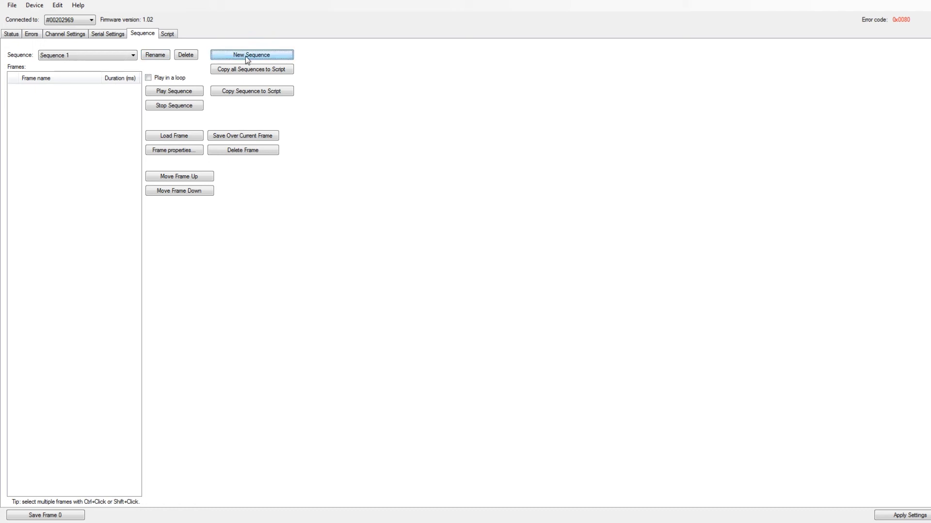
Step: Save the new sequence's first frame with channel 0 at 2000 and channel 1 at 992
click(12, 35)
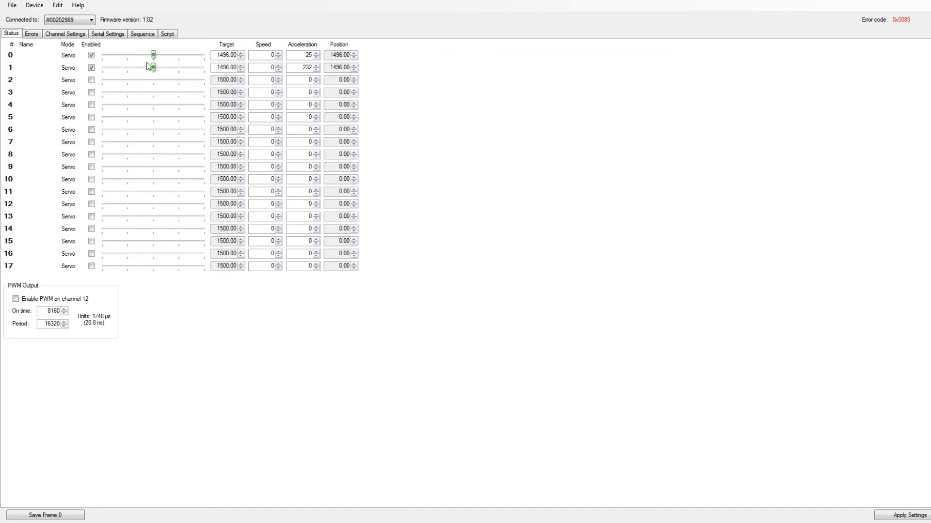
drag(154, 56, 206, 55)
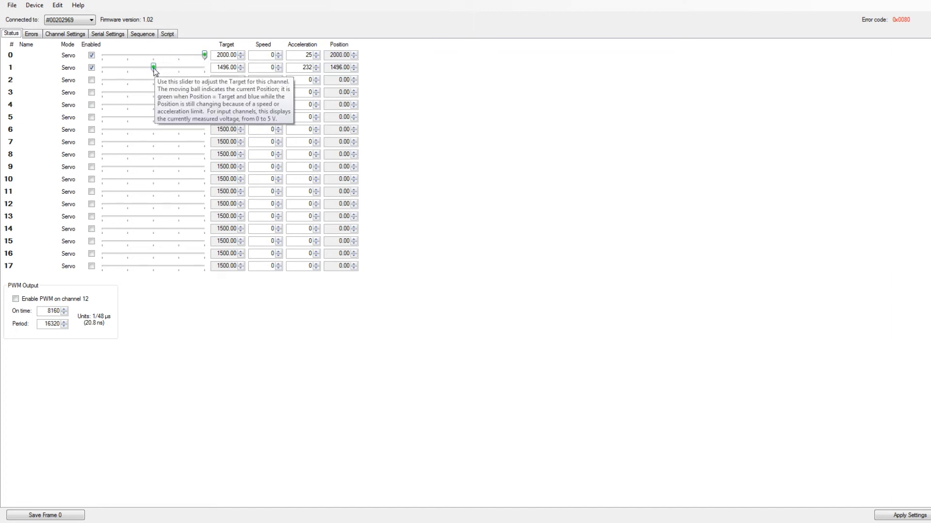
drag(153, 67, 102, 68)
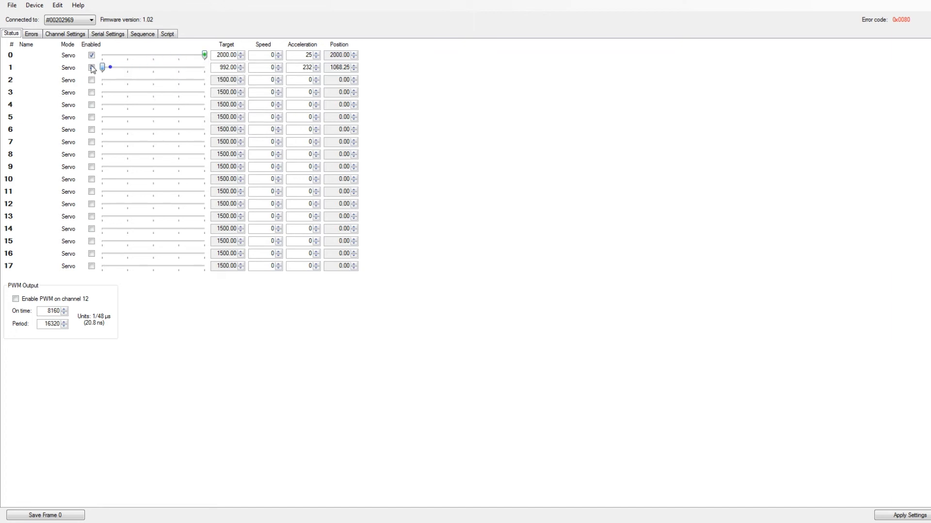
click(57, 515)
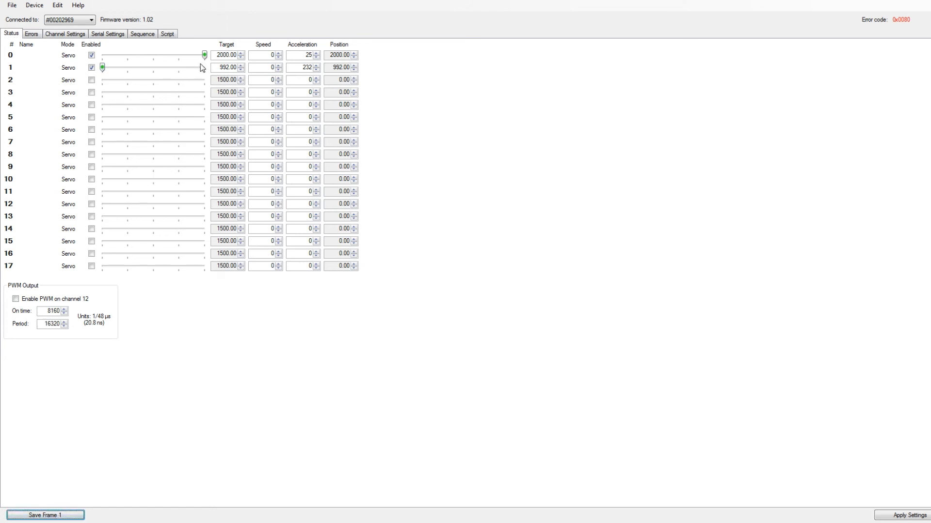
Step: Save the sequence's second frame with channels 0 and 1 both at 1496
drag(204, 55, 154, 72)
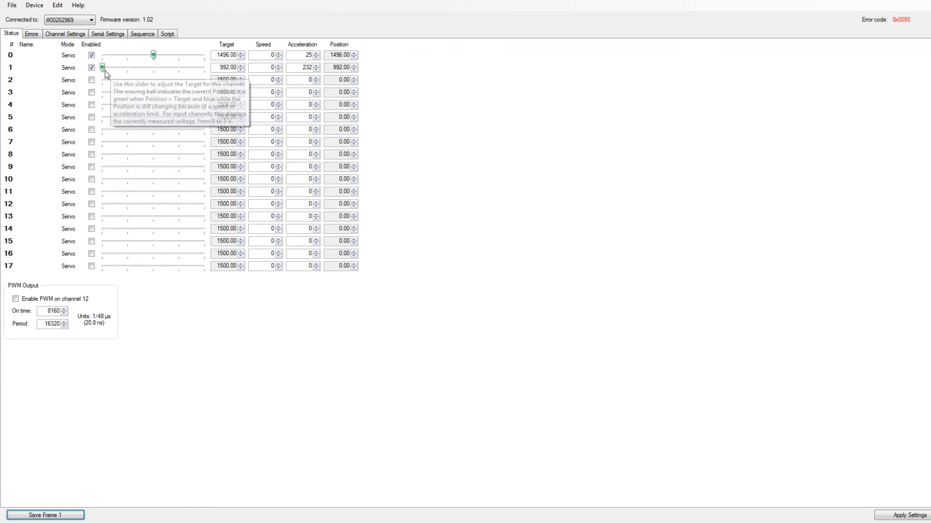
drag(102, 67, 154, 70)
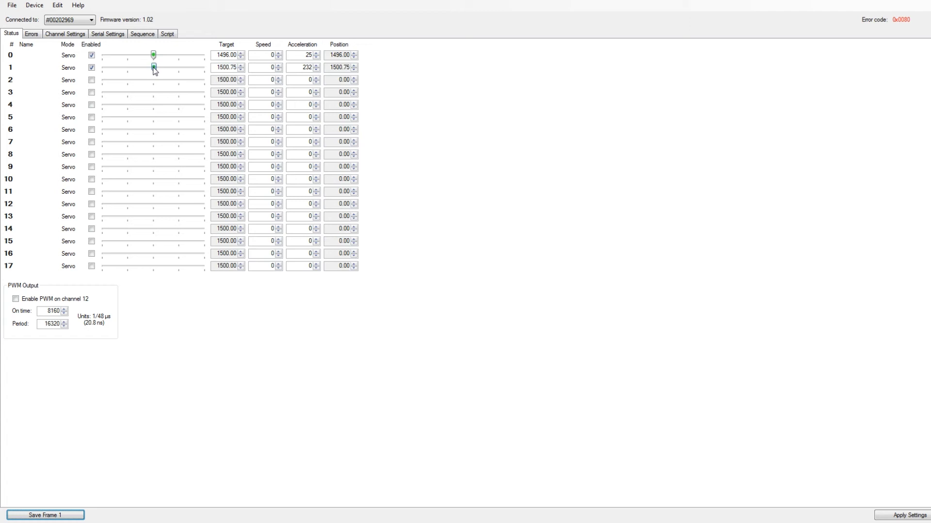
drag(153, 71, 154, 70)
click(72, 515)
Step: Check the saved frames of Sequence 0 and Sequence 1, and copy all sequences to the script
click(153, 37)
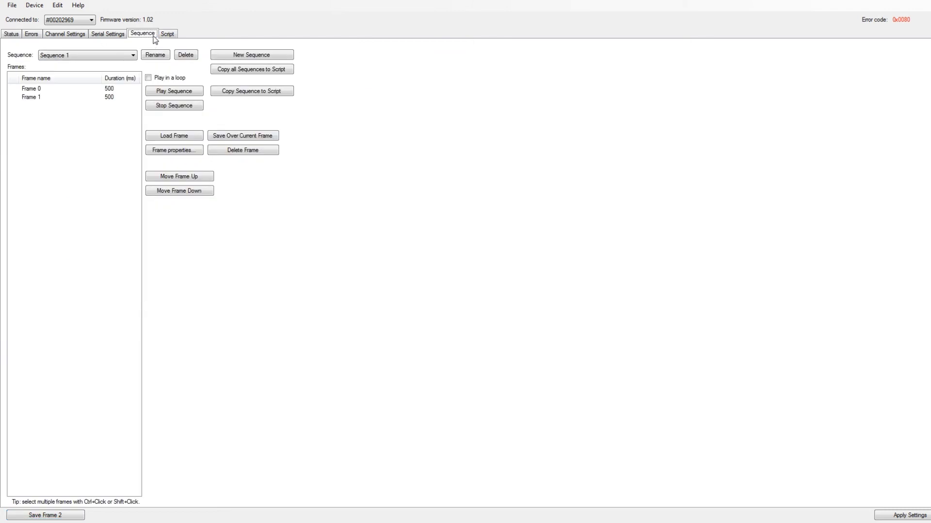
click(123, 54)
click(112, 67)
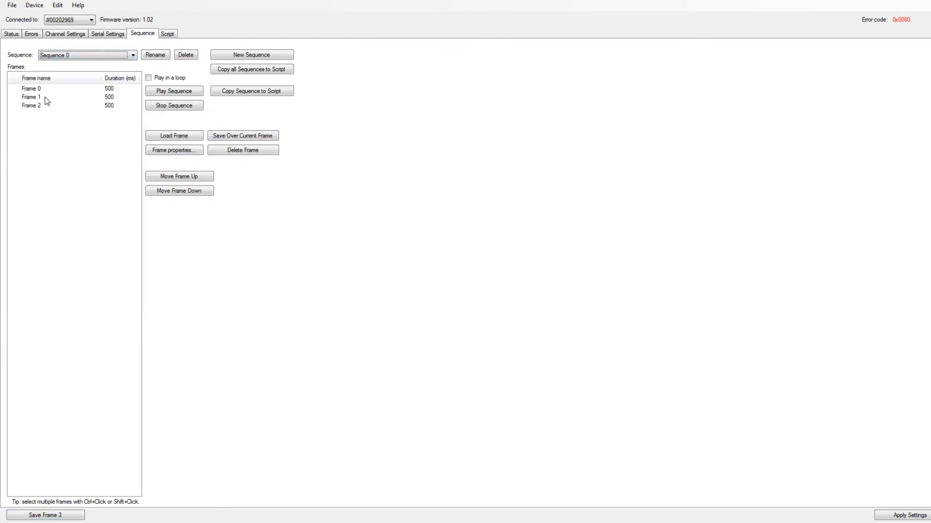
click(70, 57)
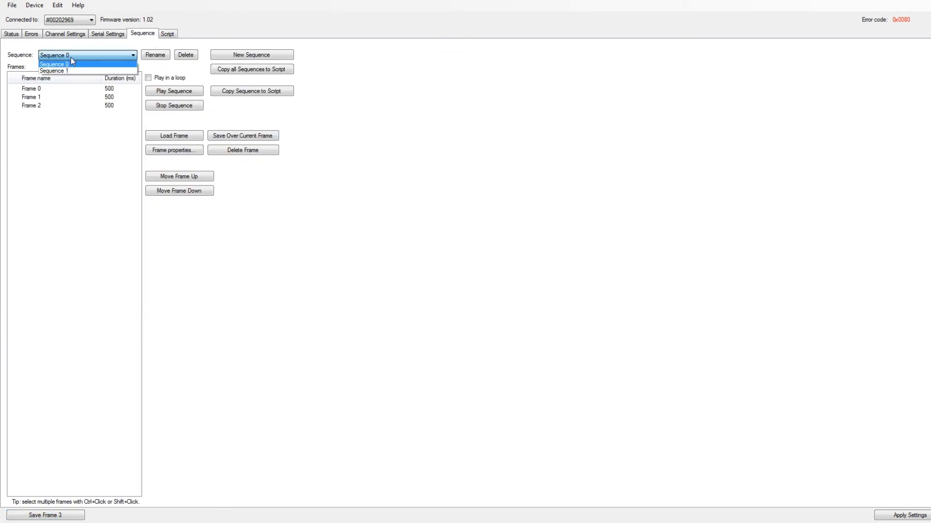
click(72, 71)
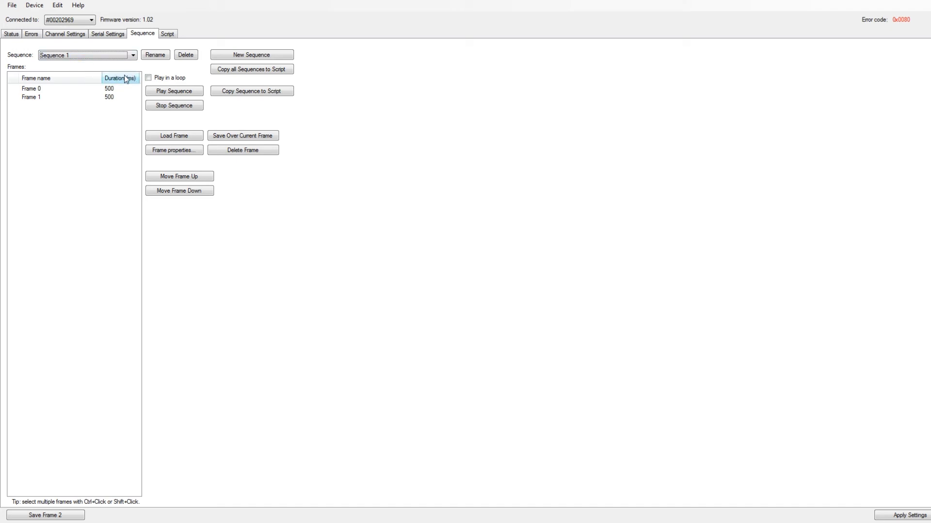
click(276, 71)
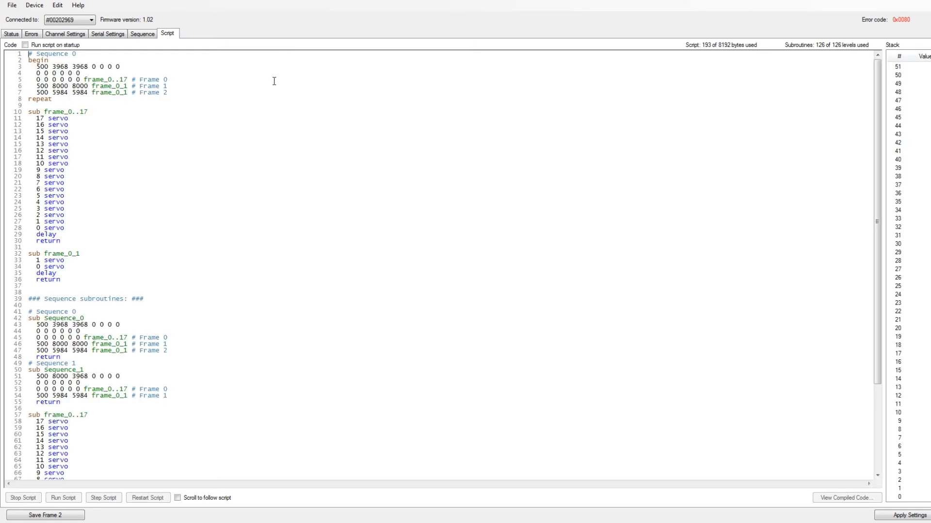
Step: Examine the whole script, comparing the looping Sequence 0 code with the sequence subroutines section
scroll(274, 81, down, 4)
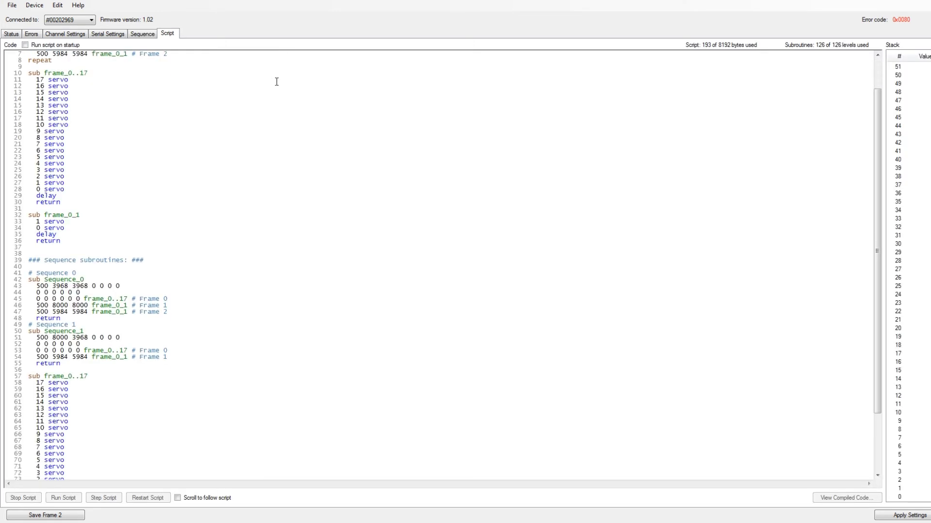
scroll(276, 81, down, 2)
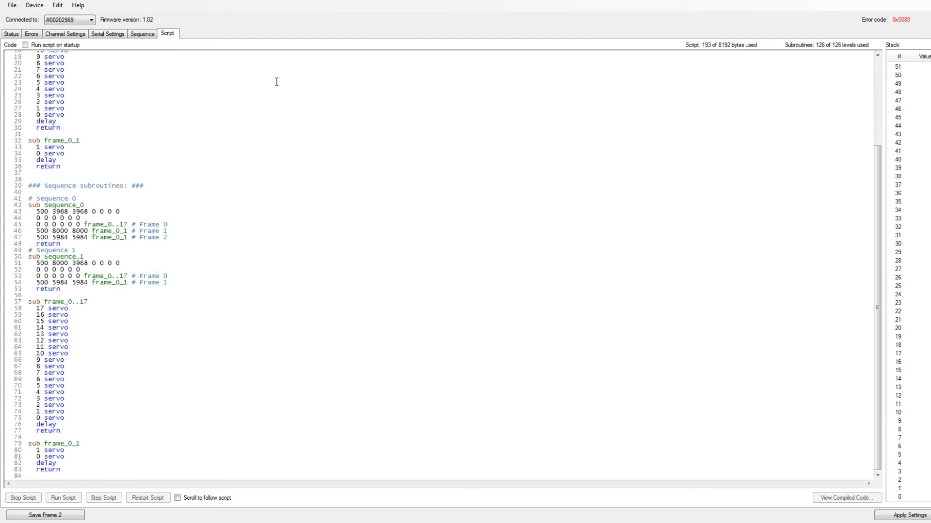
scroll(276, 81, up, 6)
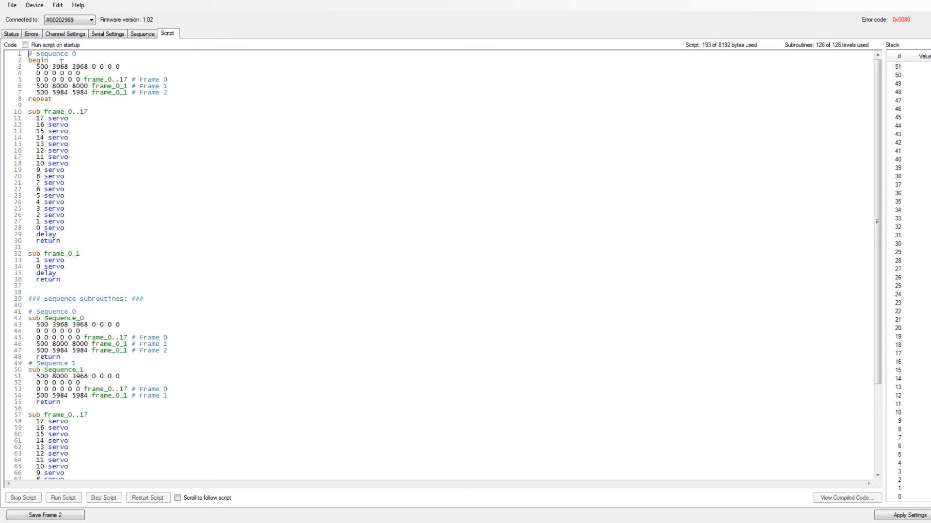
scroll(68, 107, down, 6)
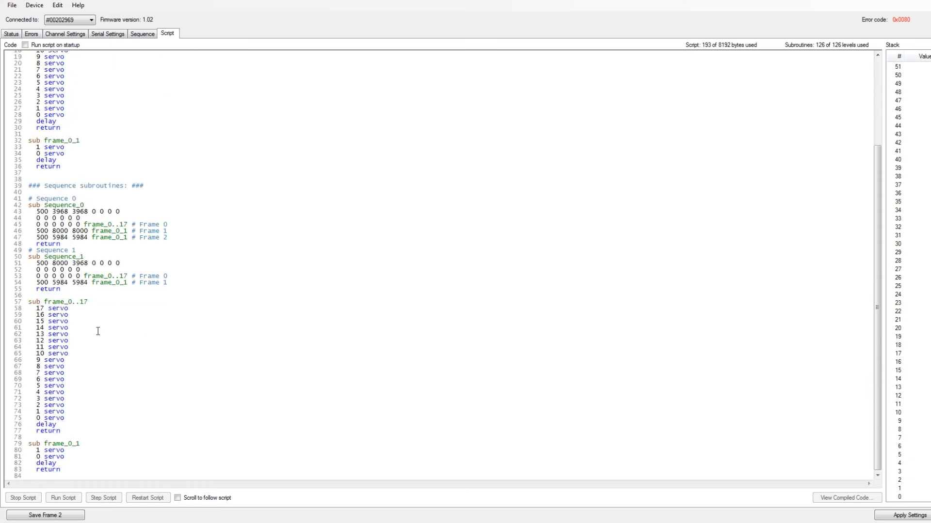
scroll(94, 145, up, 5)
scroll(87, 151, down, 5)
scroll(92, 466, up, 1)
scroll(92, 465, down, 1)
Step: Delete all the code from the script, including the looping Sequence 0 block and the sequence subroutines
drag(91, 465, 27, 51)
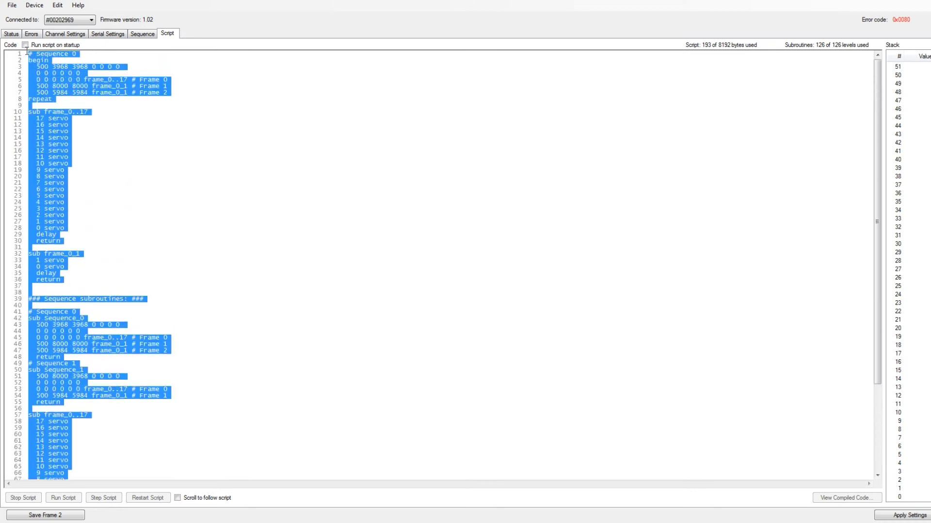
key(Delete)
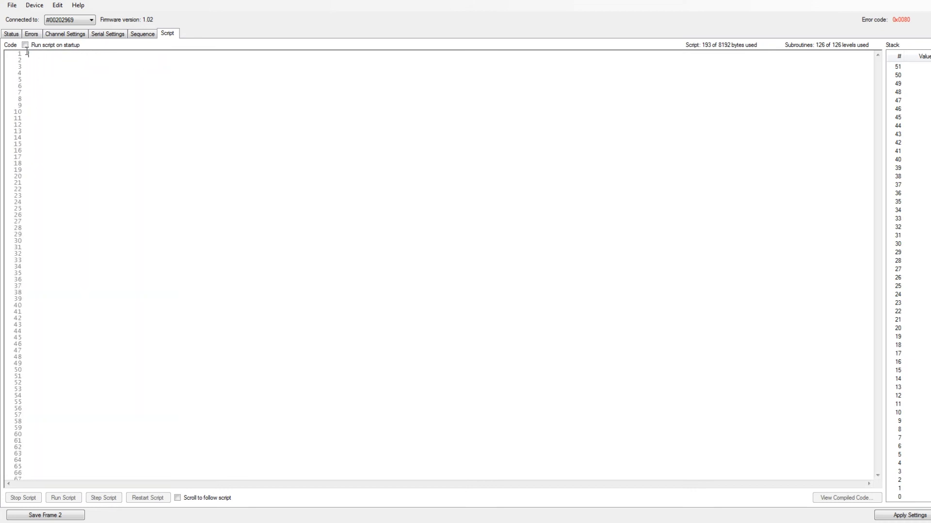
Step: Copy all sequences to the emptied script as subroutines and apply the settings to the controller
click(141, 34)
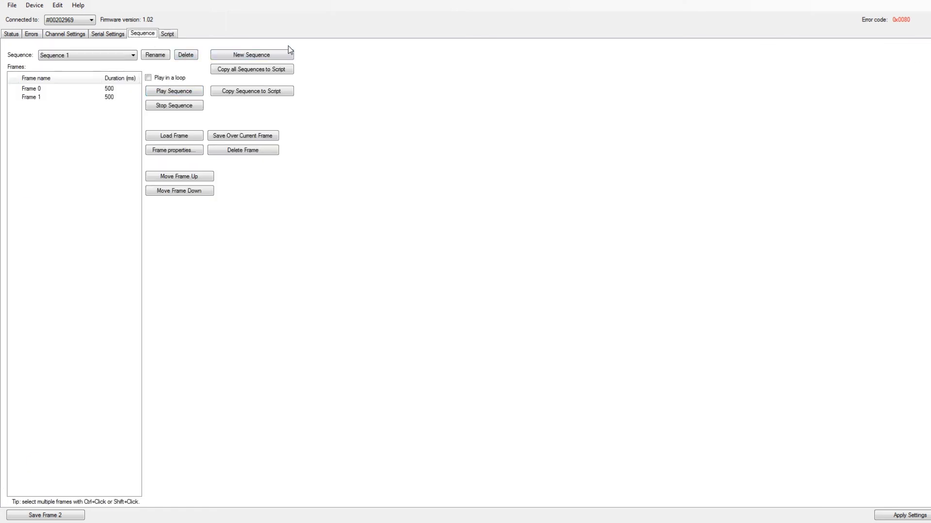
click(132, 57)
click(115, 65)
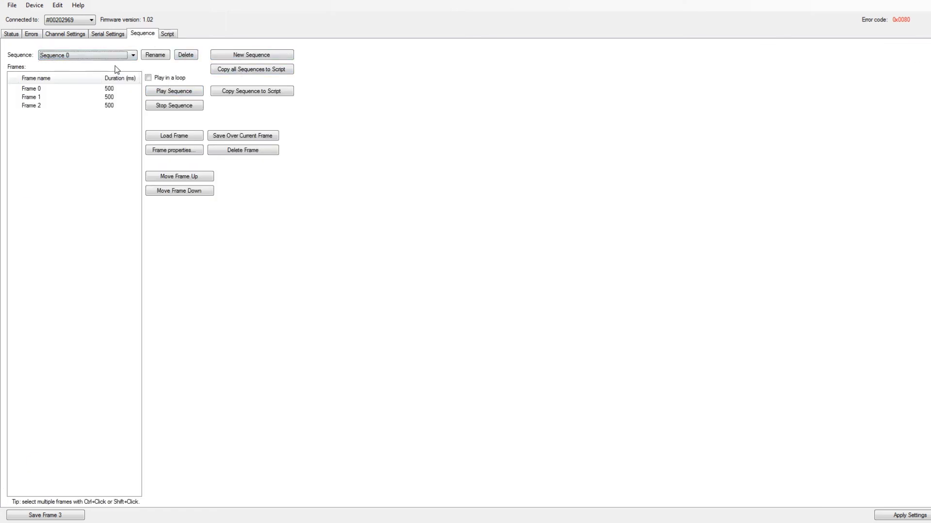
click(258, 69)
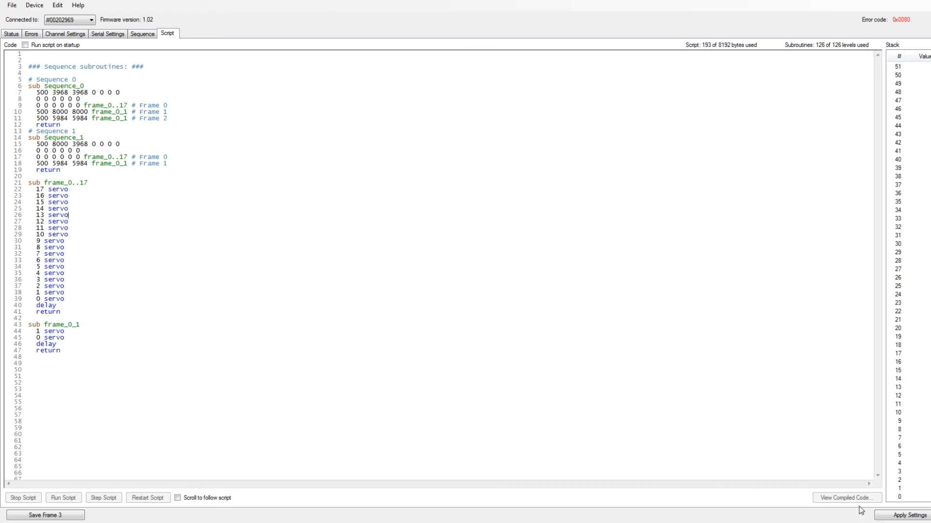
click(895, 517)
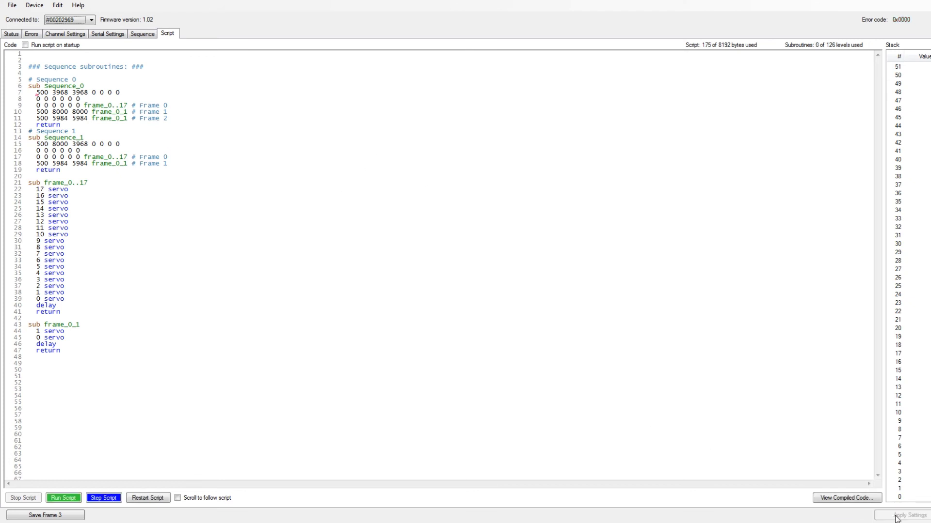